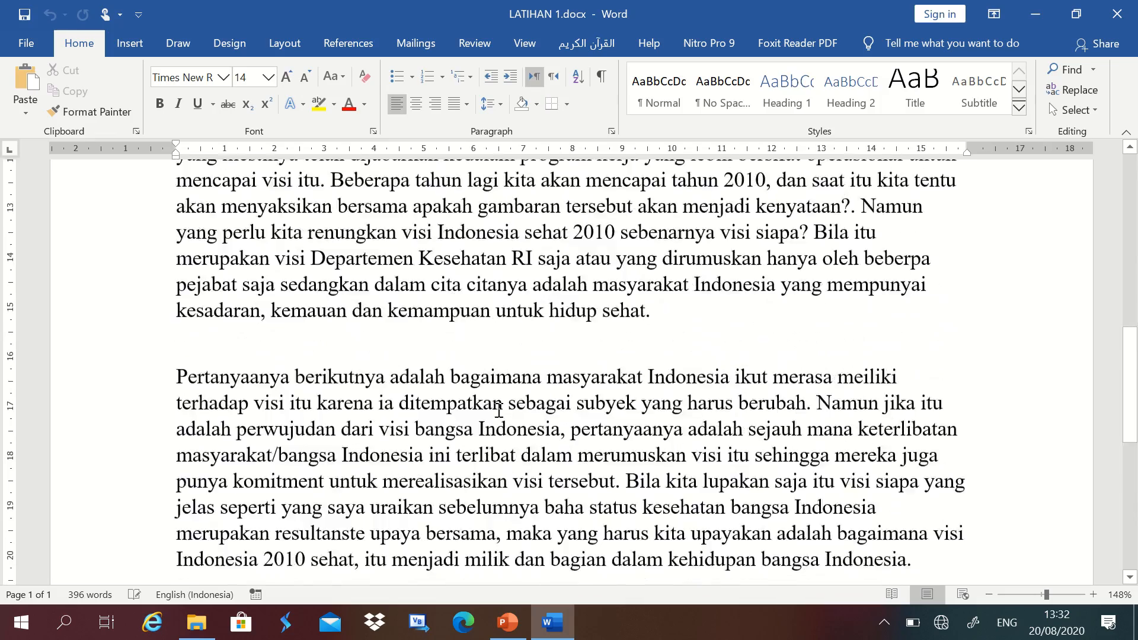
Select the title "Visi Indonesia Sehat 2010", reselect from the title through the first paragraph's second line, and clear the selection
{"action": "scroll", "coordinate": [499, 412], "scroll_direction": "up", "scroll_amount": 12}
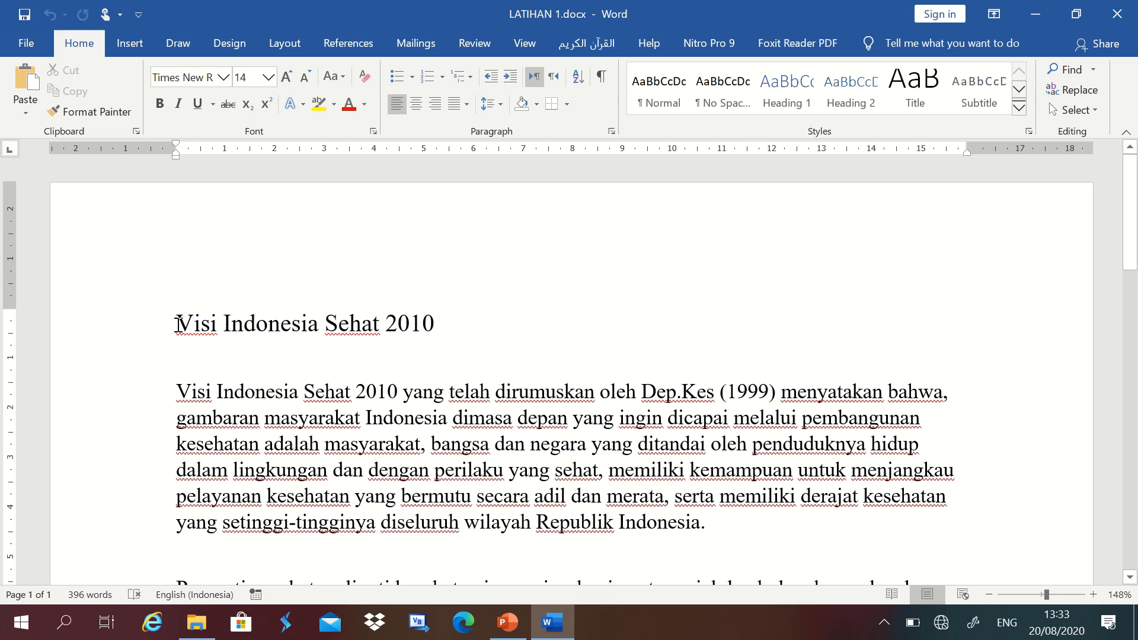
{"action": "left_click_drag", "start_coordinate": [177, 324], "coordinate": [425, 330]}
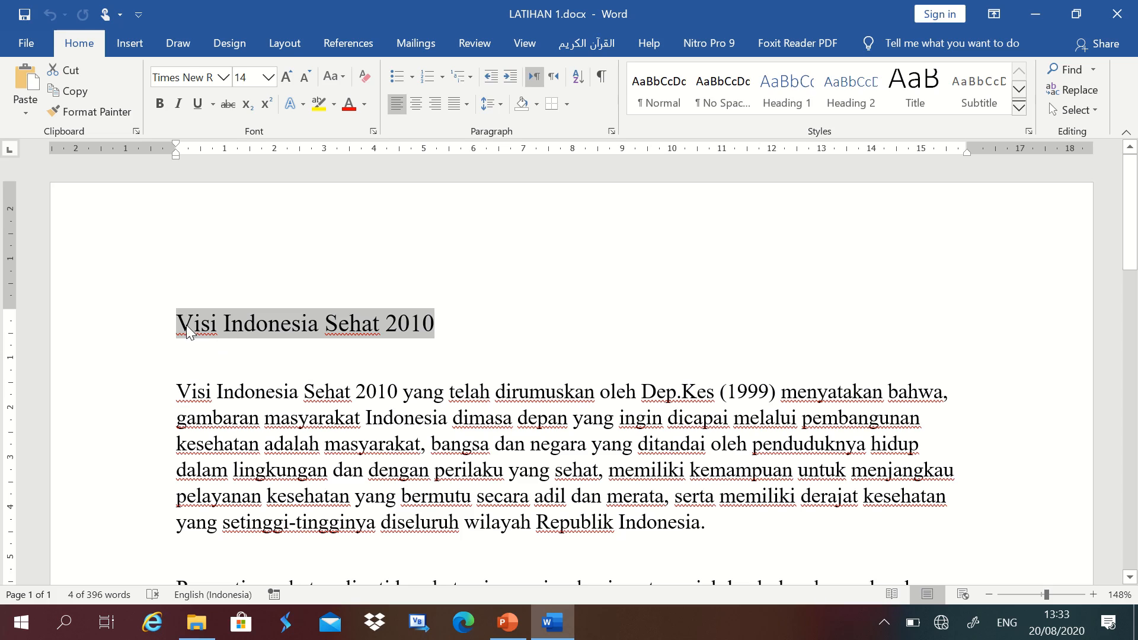
{"action": "left_click", "coordinate": [397, 323]}
{"action": "left_click_drag", "start_coordinate": [177, 324], "coordinate": [887, 426]}
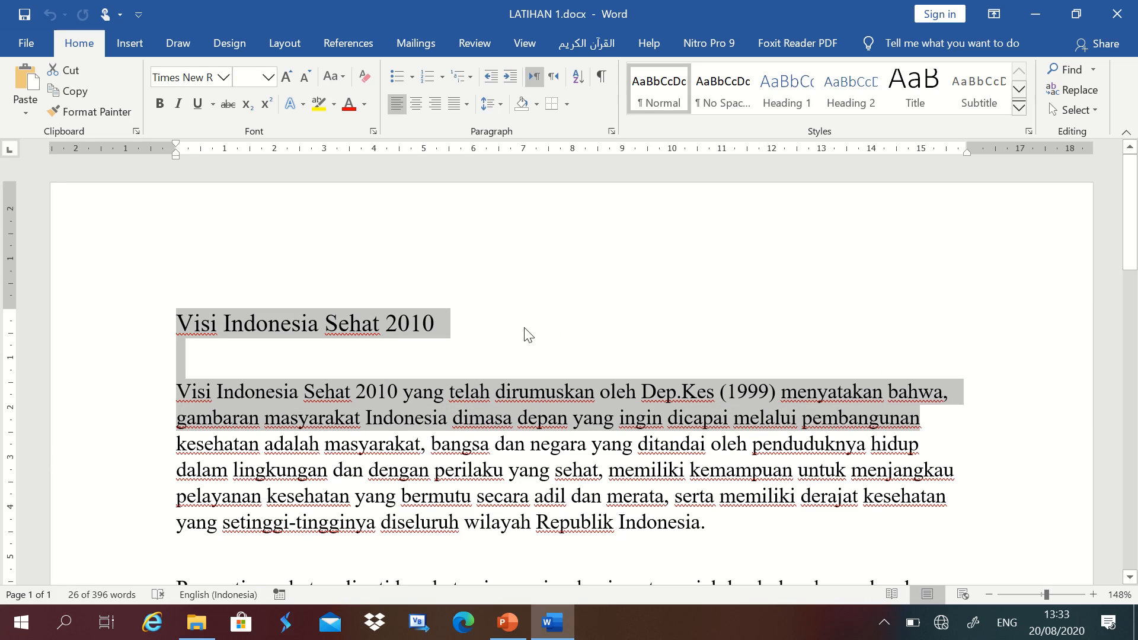
{"action": "left_click", "coordinate": [481, 336]}
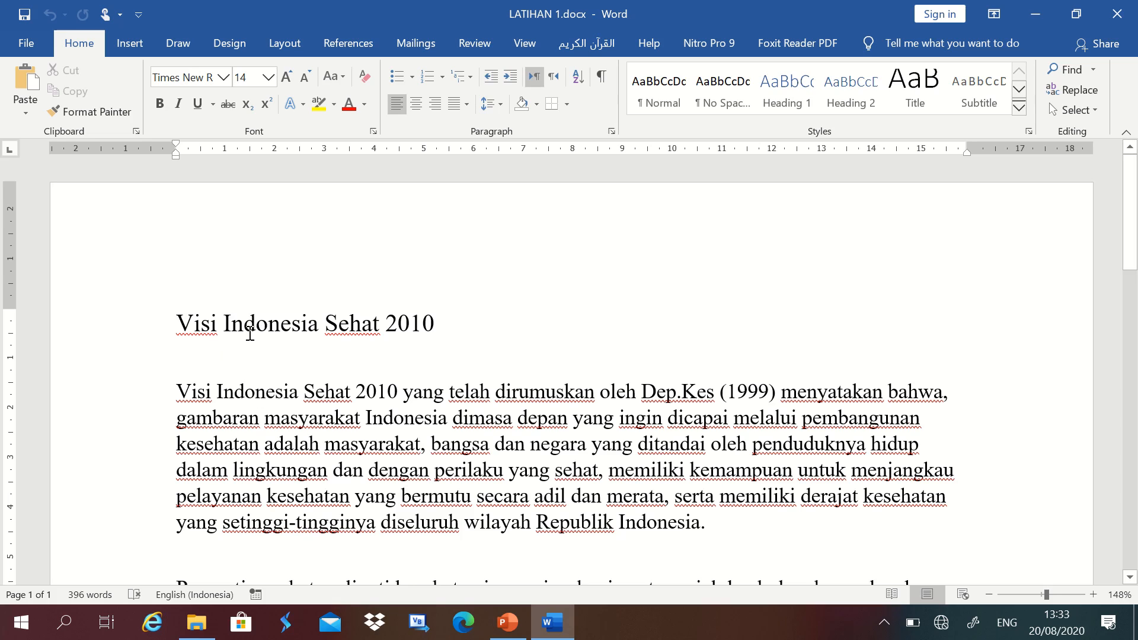
Select the single word "Visi" in the title, and after it the word "Indonesia"
{"action": "double_click", "coordinate": [199, 325]}
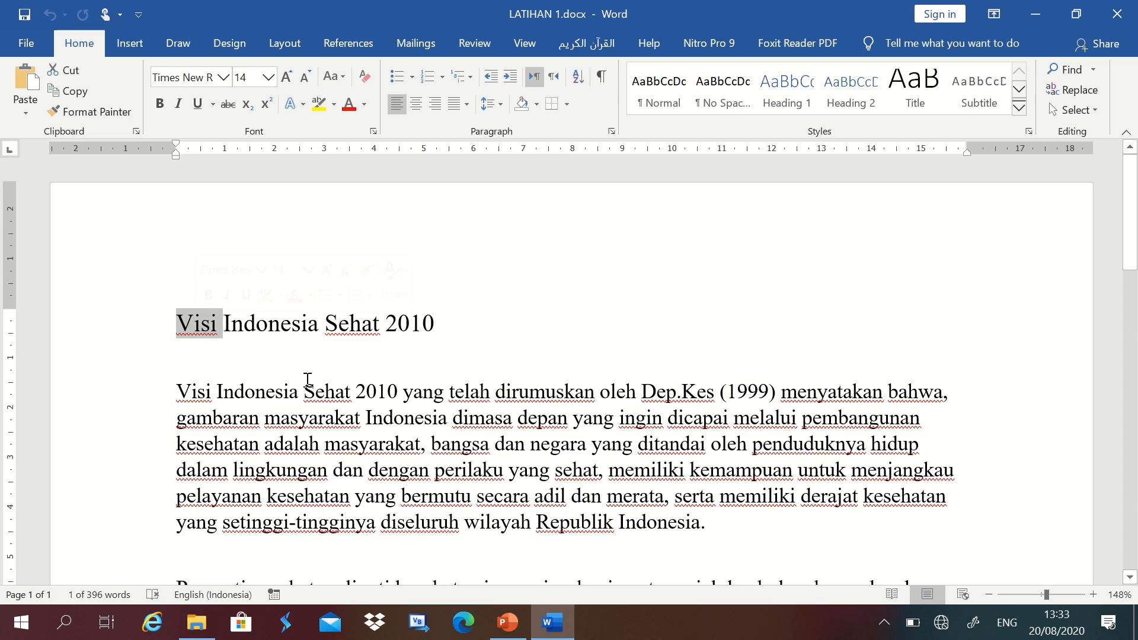
{"action": "double_click", "coordinate": [283, 323]}
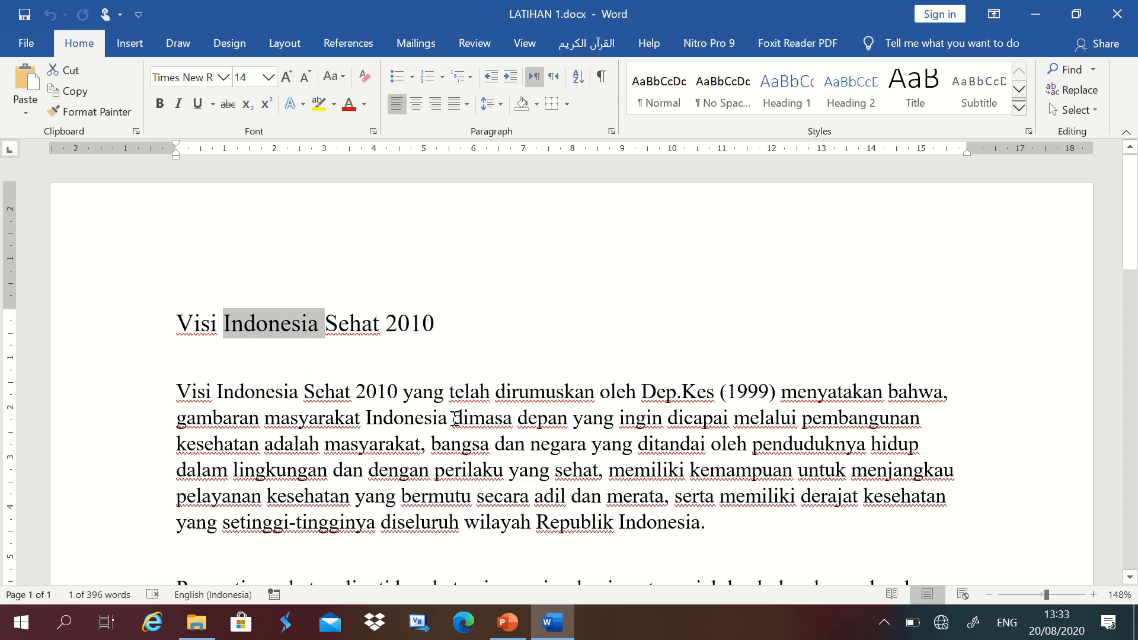
Select the entire first body paragraph, followed by the entire second paragraph beginning "Pengertian sehat"
{"action": "triple_click", "coordinate": [197, 391]}
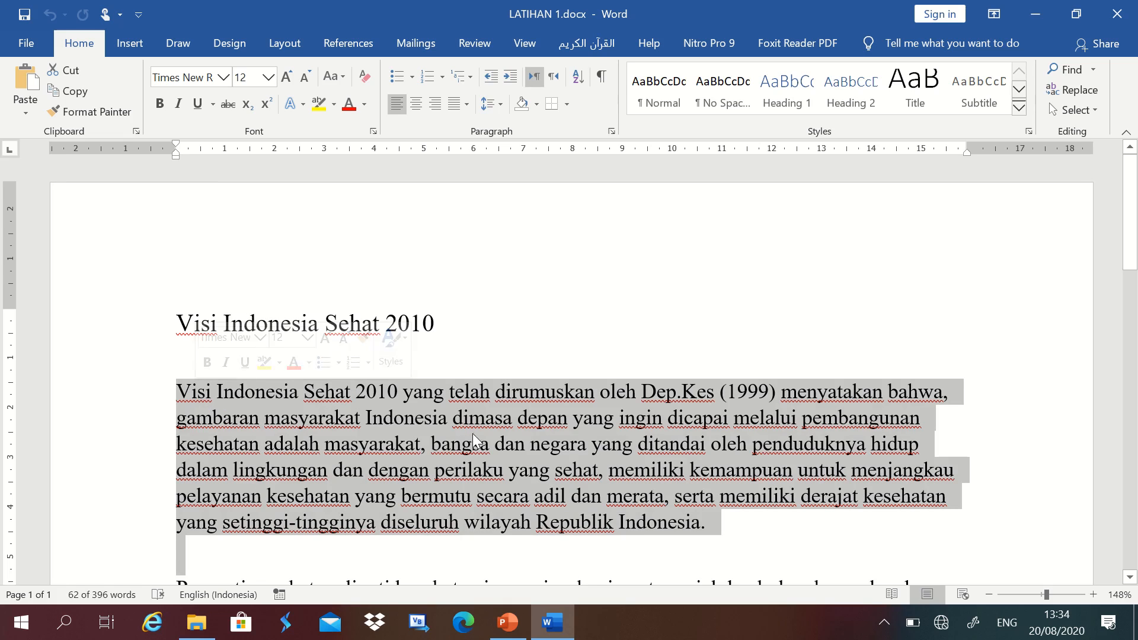
{"action": "scroll", "coordinate": [522, 491], "scroll_direction": "down", "scroll_amount": 3}
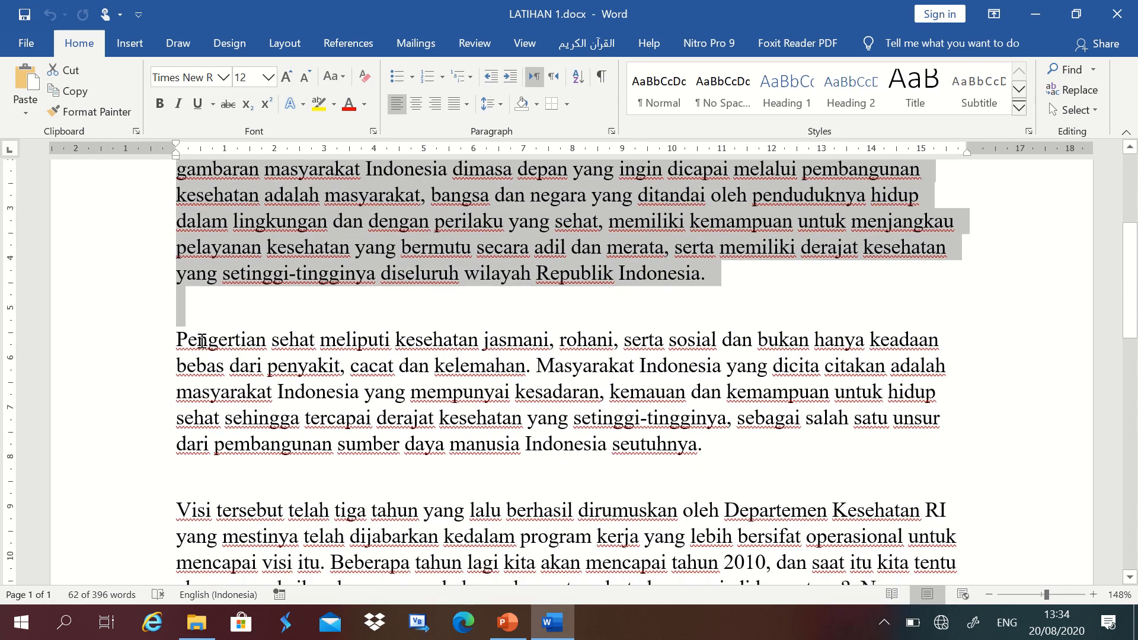
{"action": "triple_click", "coordinate": [201, 340]}
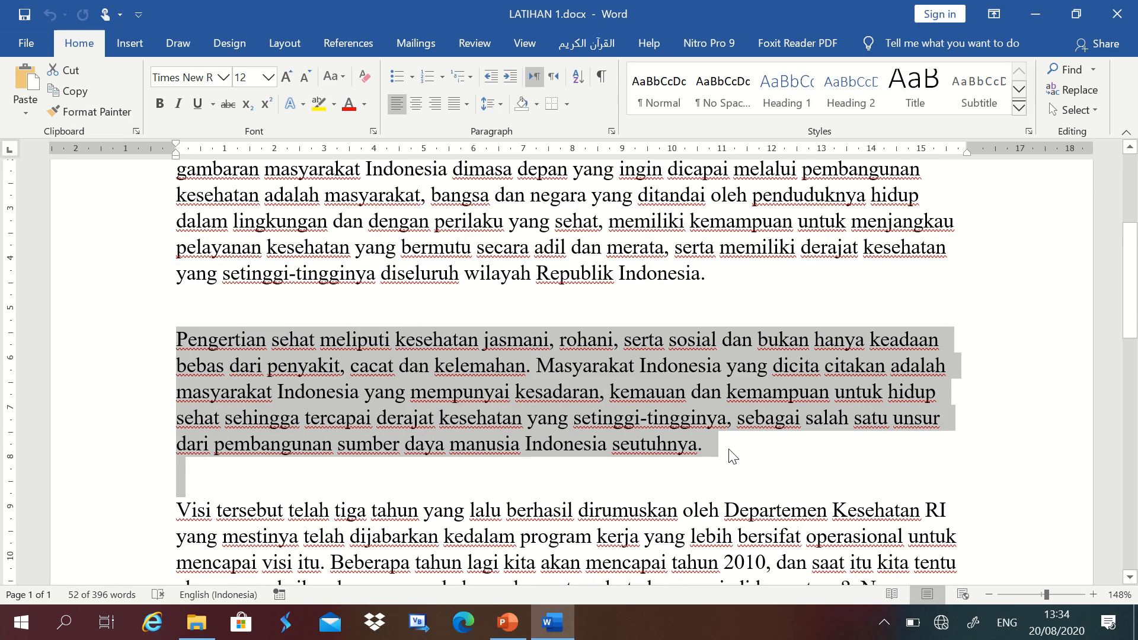
Select the full title "Visi Indonesia Sehat 2010" again, clear it, and select only its word "Visi"
{"action": "scroll", "coordinate": [363, 247], "scroll_direction": "up", "scroll_amount": 3}
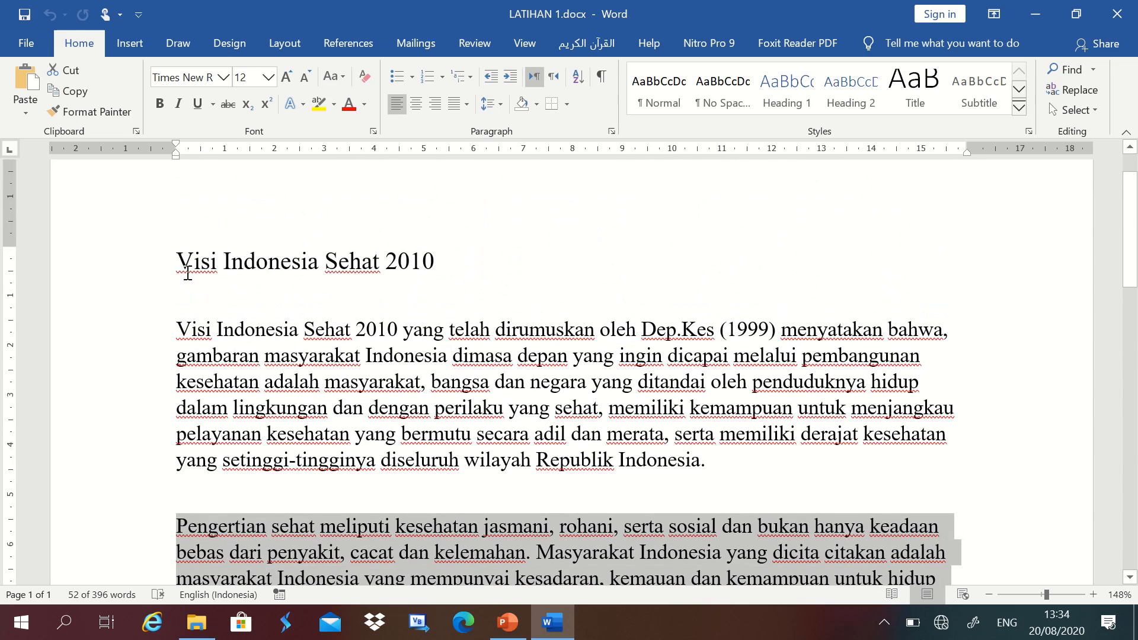
{"action": "left_click_drag", "start_coordinate": [178, 262], "coordinate": [428, 265]}
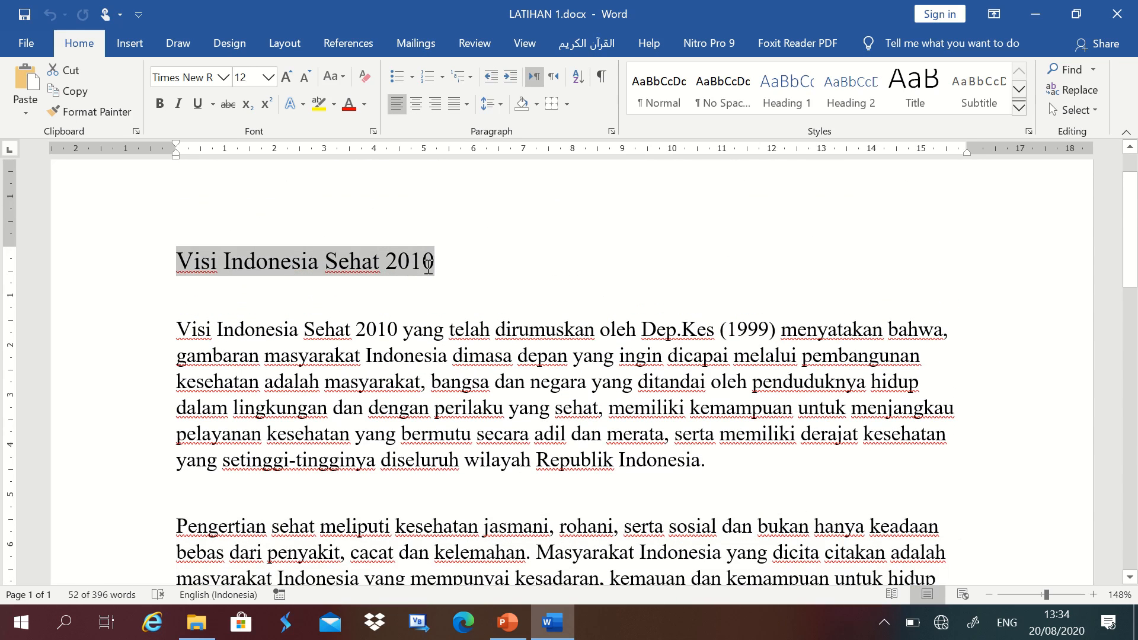
{"action": "left_click", "coordinate": [204, 265]}
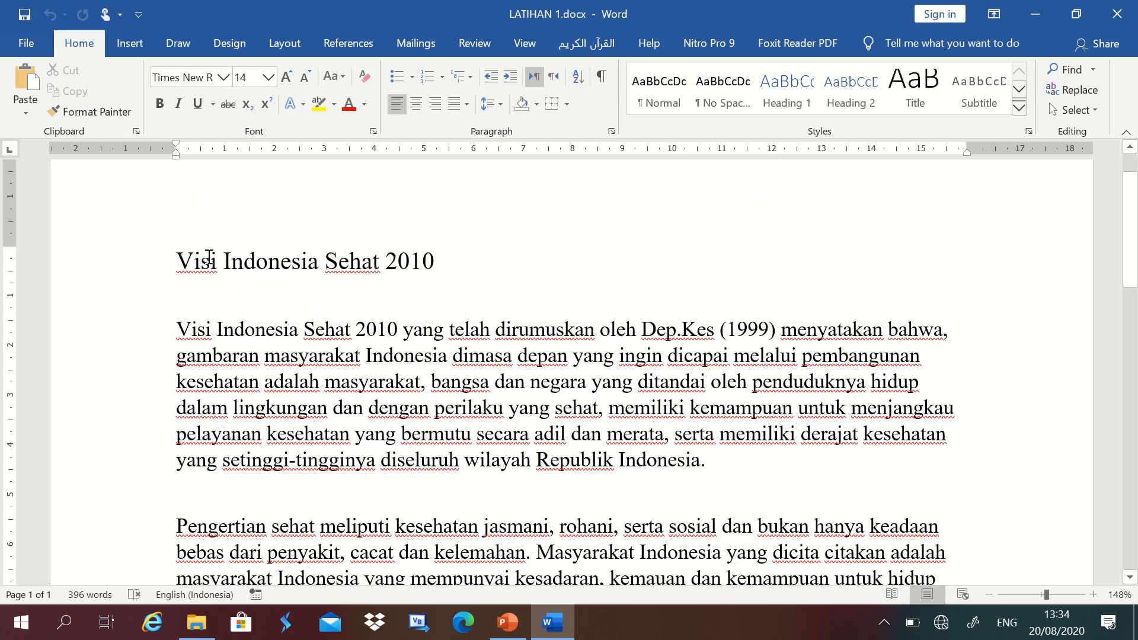
{"action": "double_click", "coordinate": [202, 261]}
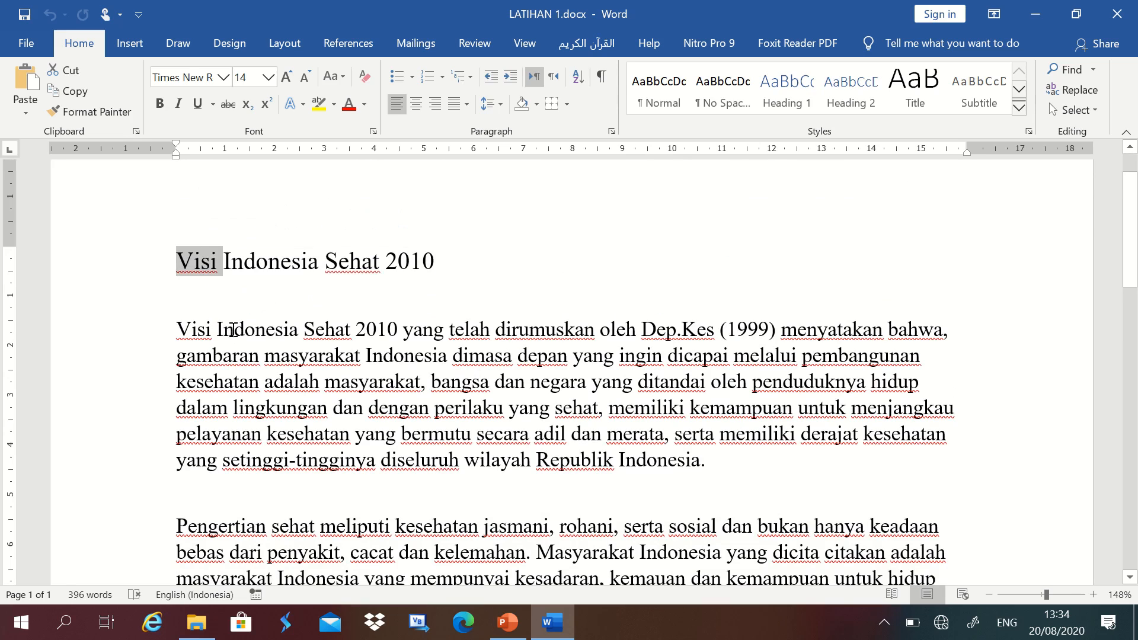
Select the first body paragraph's opening word "Visi", expand the selection to the whole paragraph, and deselect it
{"action": "left_click", "coordinate": [235, 330]}
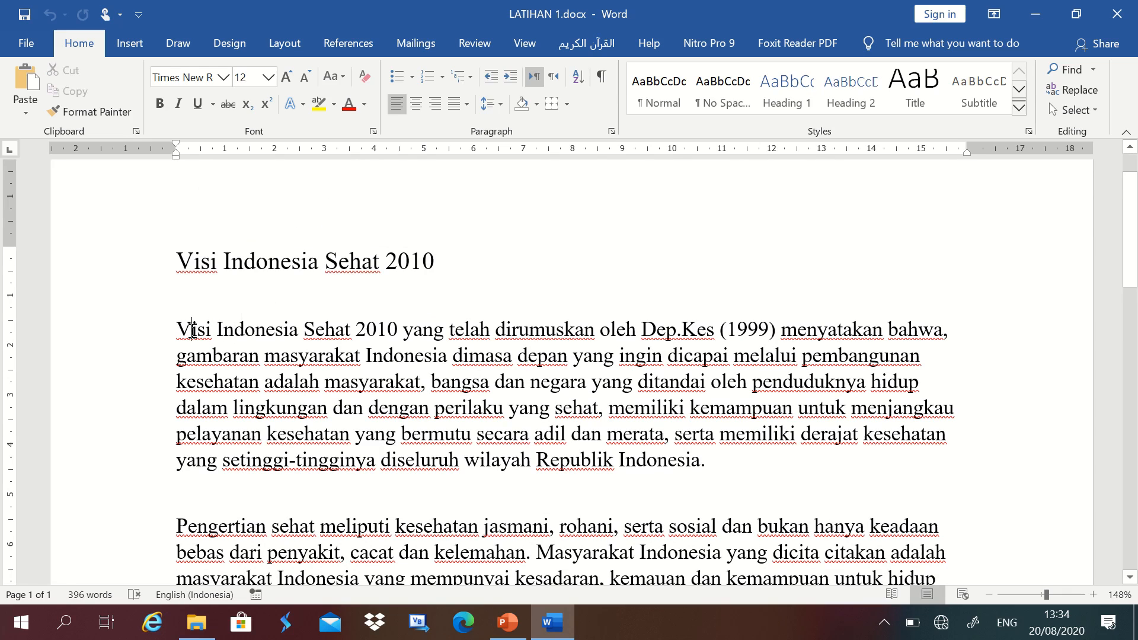
{"action": "double_click", "coordinate": [193, 330]}
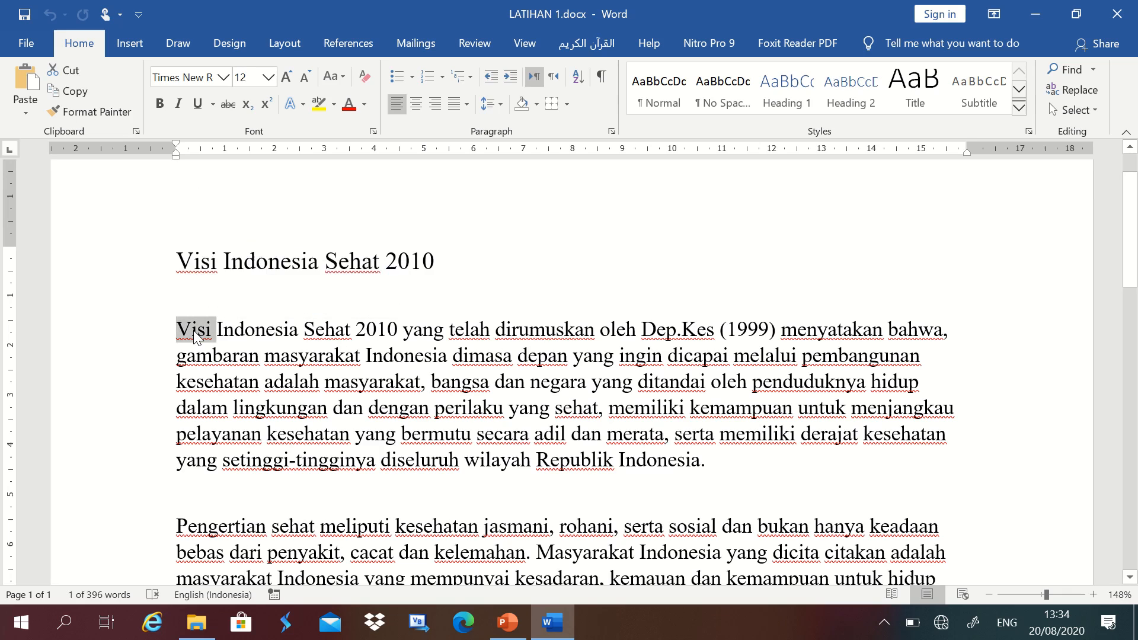
{"action": "triple_click", "coordinate": [193, 331]}
{"action": "left_click", "coordinate": [605, 300]}
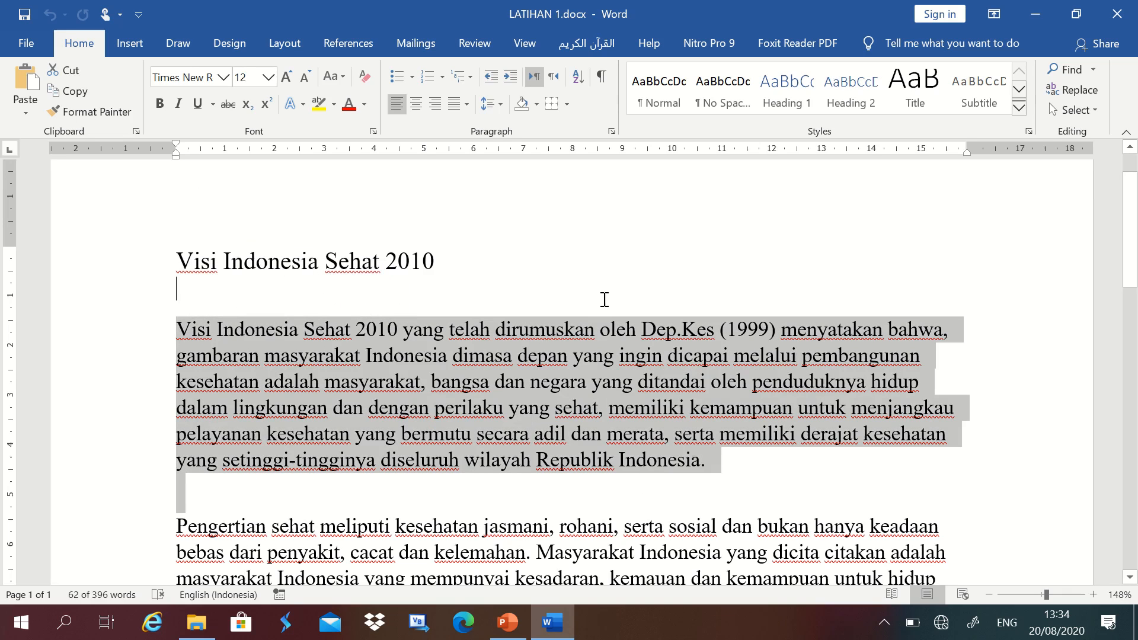
Select the first sentence of the "Pengertian sehat" paragraph, and after it the text from "Masyarakat Indonesia" to the paragraph's end
{"action": "scroll", "coordinate": [428, 446], "scroll_direction": "down", "scroll_amount": 3}
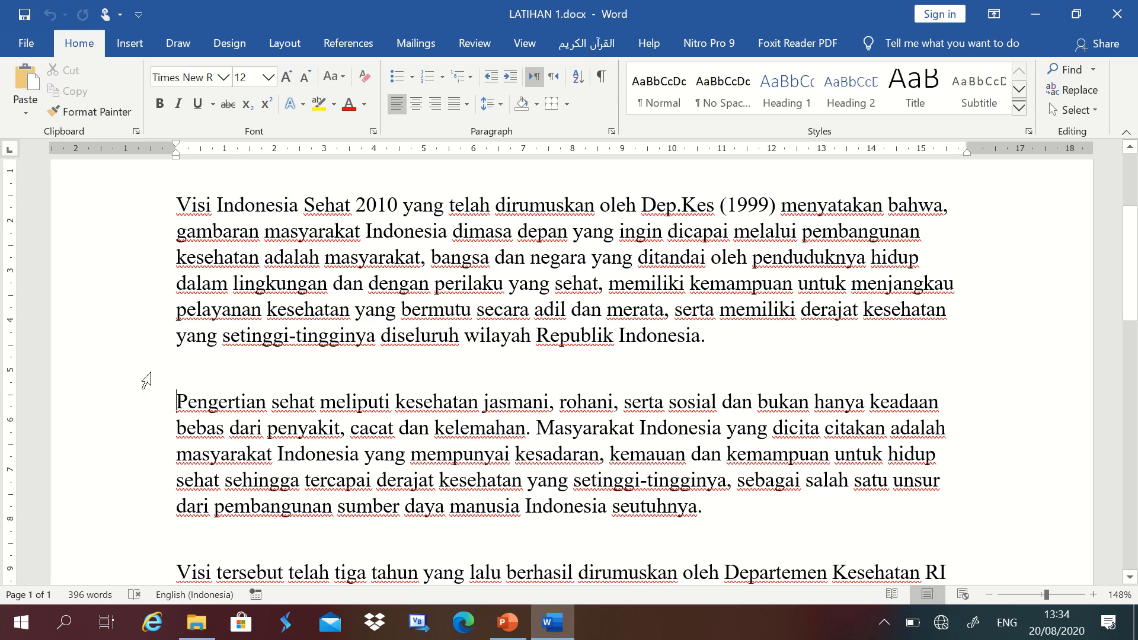
{"action": "left_click", "coordinate": [180, 402], "text": "ctrl"}
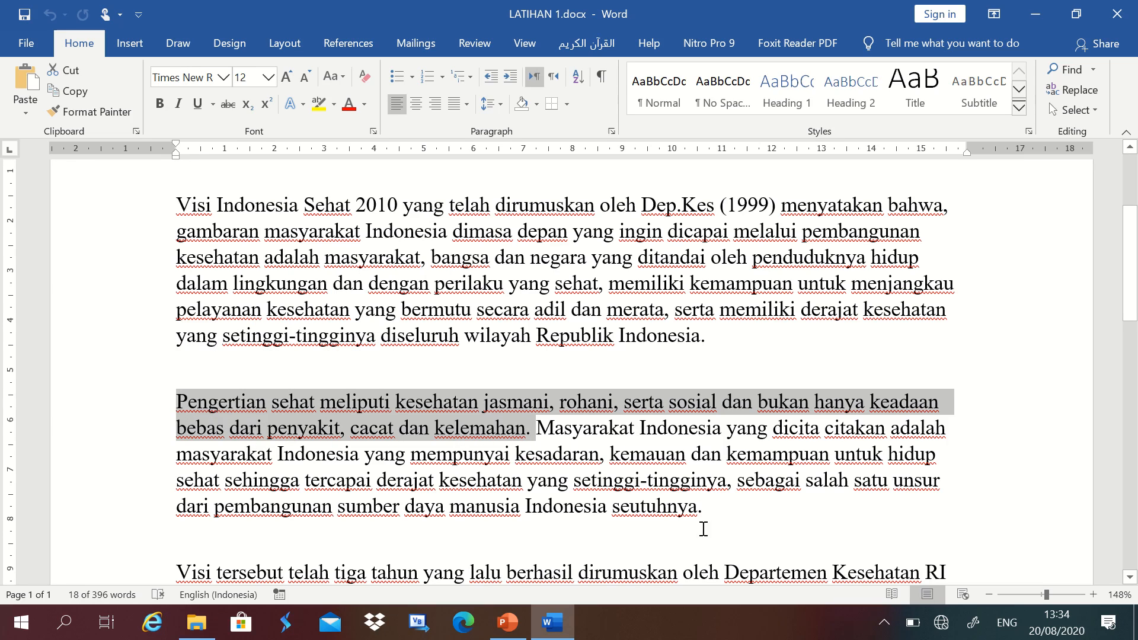
{"action": "left_click", "coordinate": [542, 428]}
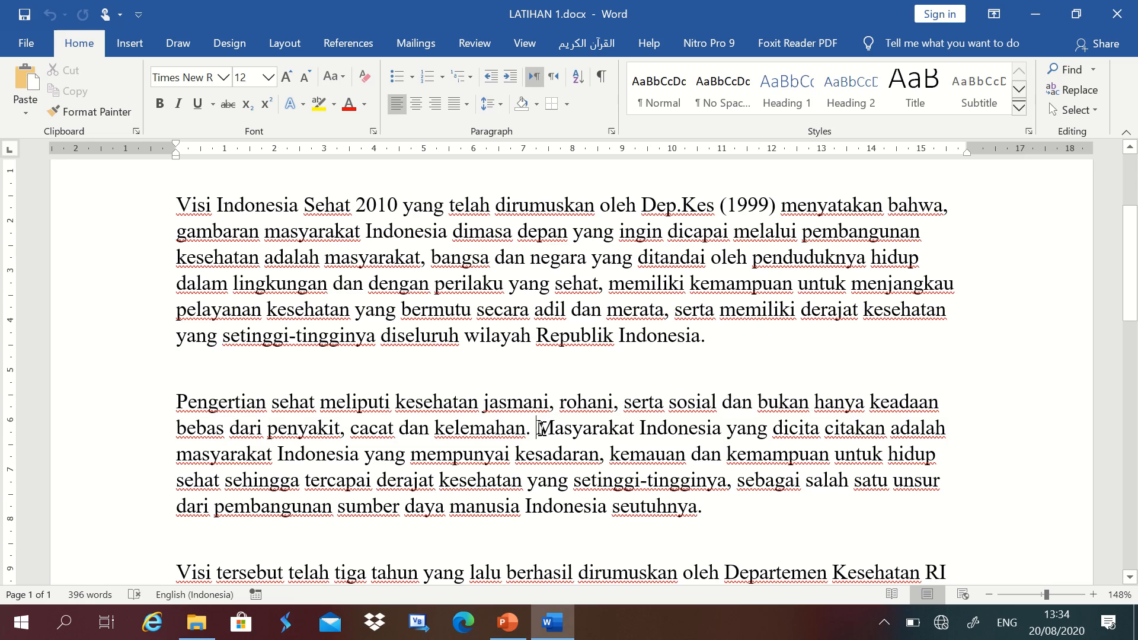
{"action": "key", "text": "ctrl+shift+Down"}
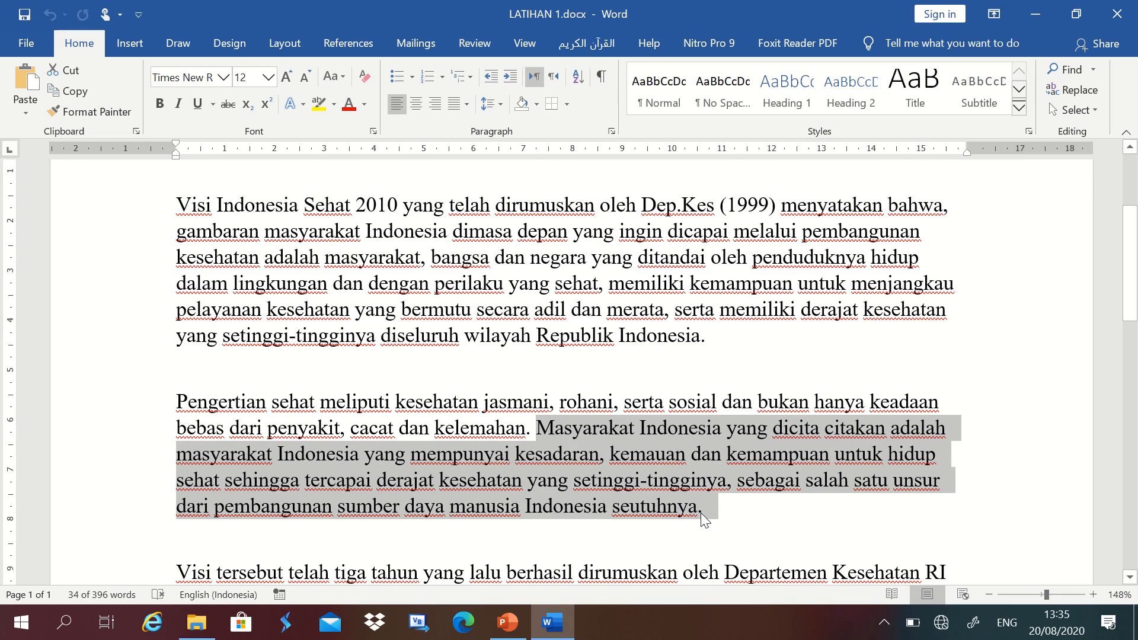
Look through the whole document from the title to the closing paragraph
{"action": "scroll", "coordinate": [670, 353], "scroll_direction": "down", "scroll_amount": 4}
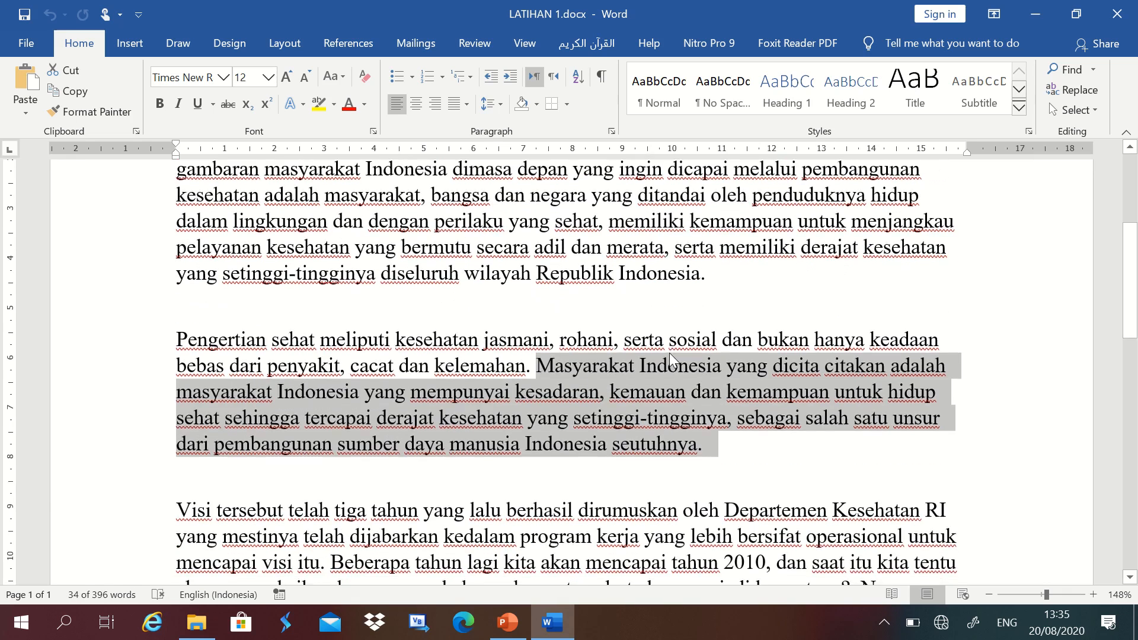
{"action": "scroll", "coordinate": [670, 354], "scroll_direction": "down", "scroll_amount": 1}
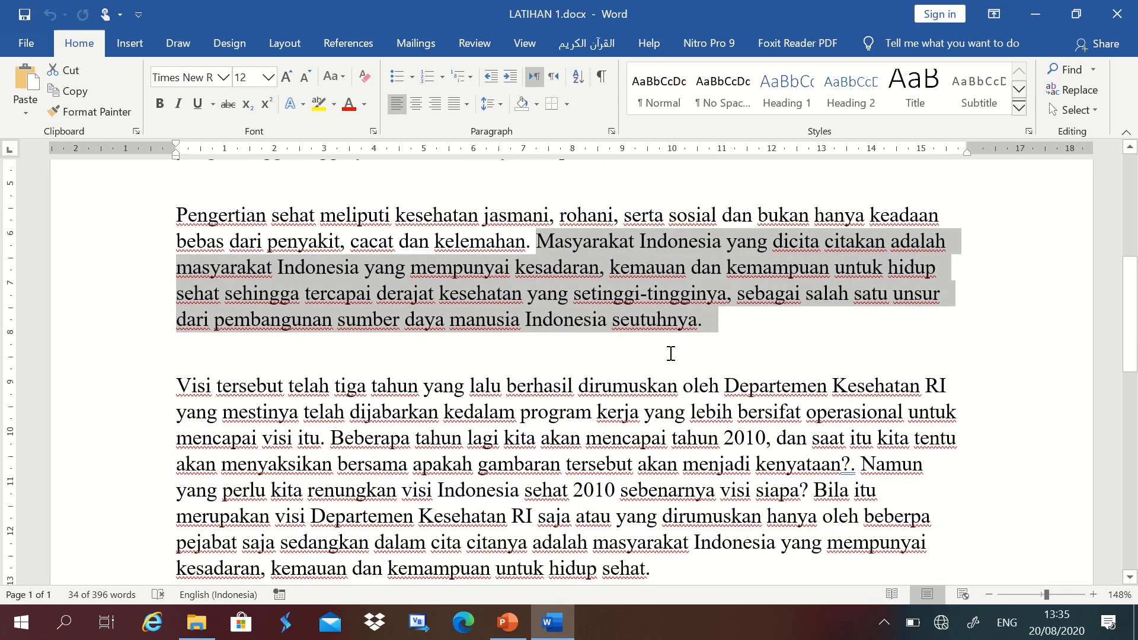
{"action": "scroll", "coordinate": [670, 353], "scroll_direction": "up", "scroll_amount": 2}
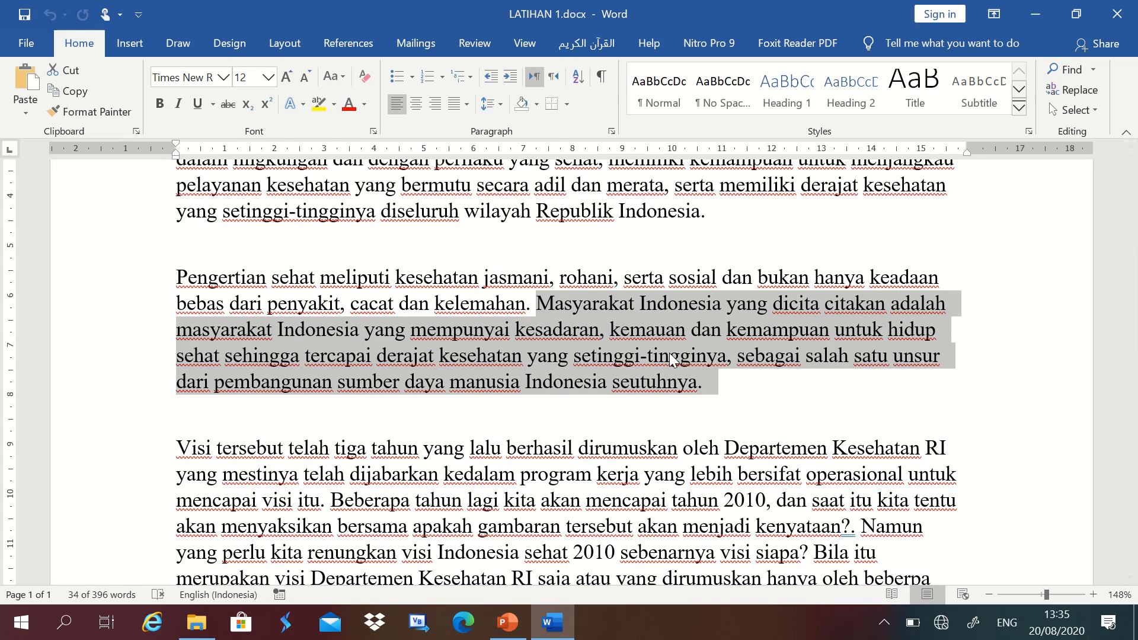
{"action": "scroll", "coordinate": [671, 355], "scroll_direction": "up", "scroll_amount": 3}
{"action": "scroll", "coordinate": [671, 353], "scroll_direction": "up", "scroll_amount": 4}
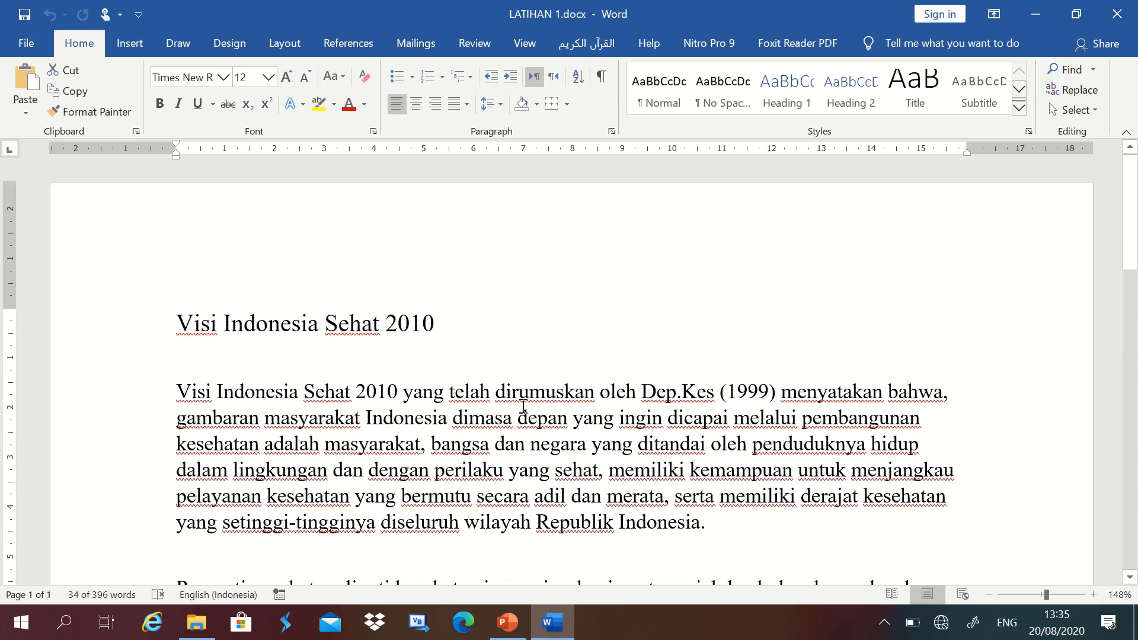
{"action": "scroll", "coordinate": [523, 388], "scroll_direction": "down", "scroll_amount": 14}
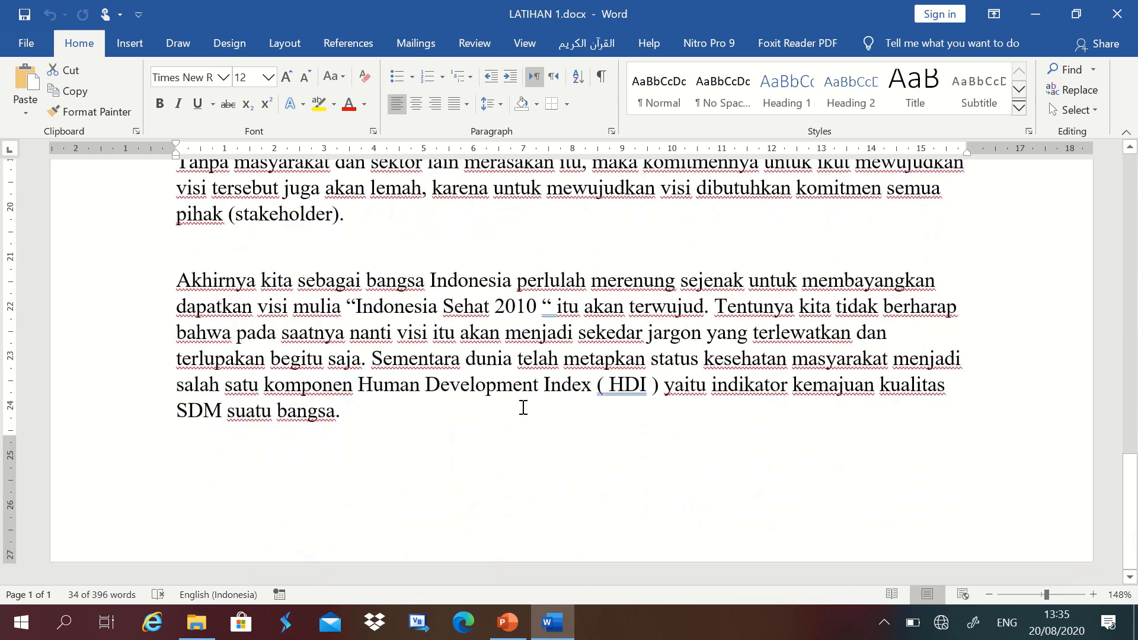
{"action": "scroll", "coordinate": [523, 406], "scroll_direction": "up", "scroll_amount": 15}
{"action": "scroll", "coordinate": [523, 407], "scroll_direction": "up", "scroll_amount": 1}
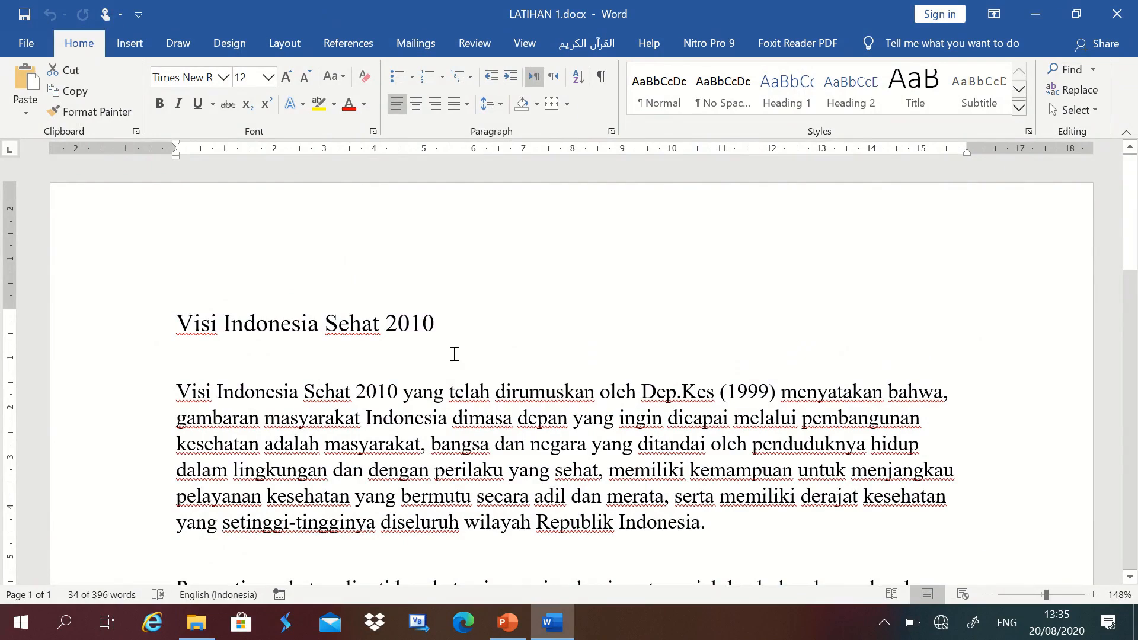
Select all the text in the document, check the selection down to the last paragraph, and clear it
{"action": "key", "text": "ctrl+a"}
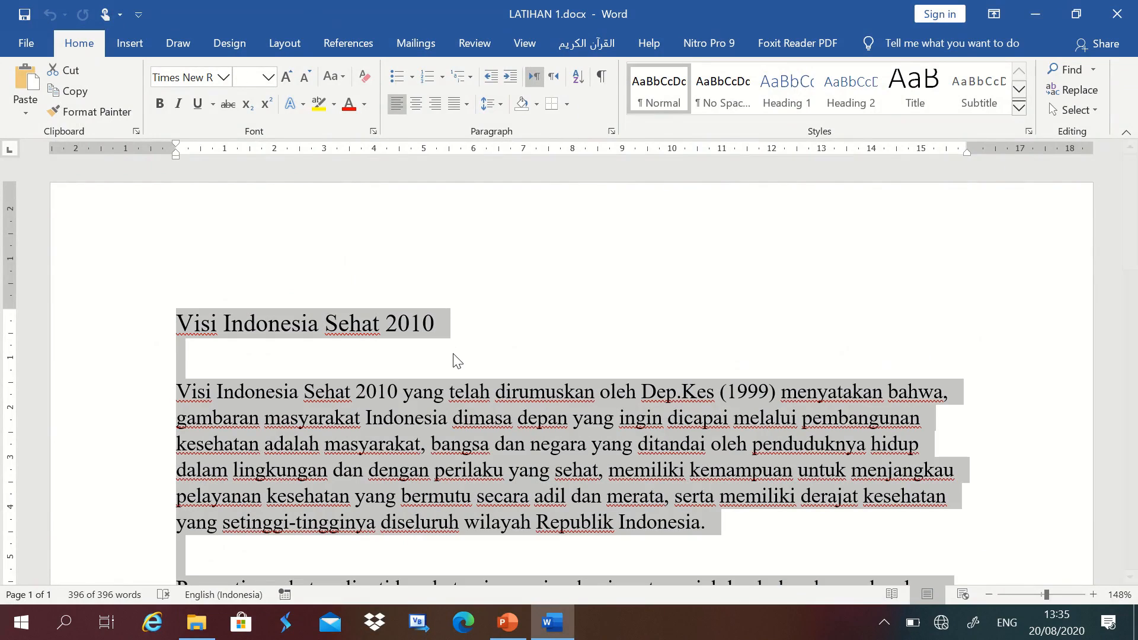
{"action": "scroll", "coordinate": [453, 353], "scroll_direction": "down", "scroll_amount": 6}
{"action": "scroll", "coordinate": [453, 353], "scroll_direction": "down", "scroll_amount": 8}
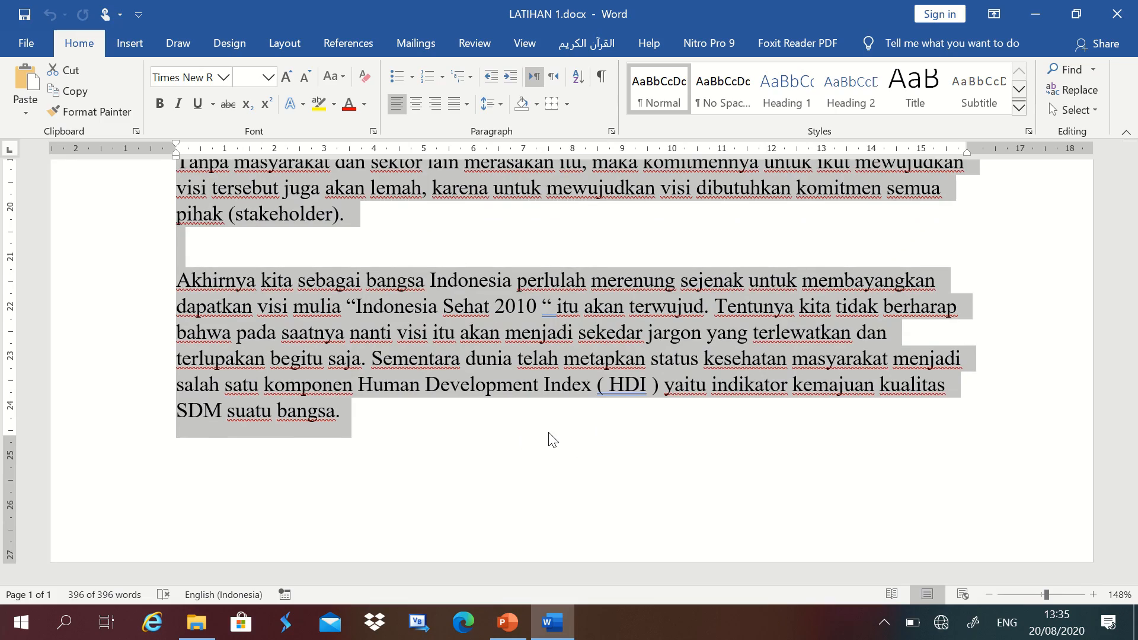
{"action": "scroll", "coordinate": [549, 434], "scroll_direction": "up", "scroll_amount": 15}
{"action": "scroll", "coordinate": [549, 434], "scroll_direction": "up", "scroll_amount": 3}
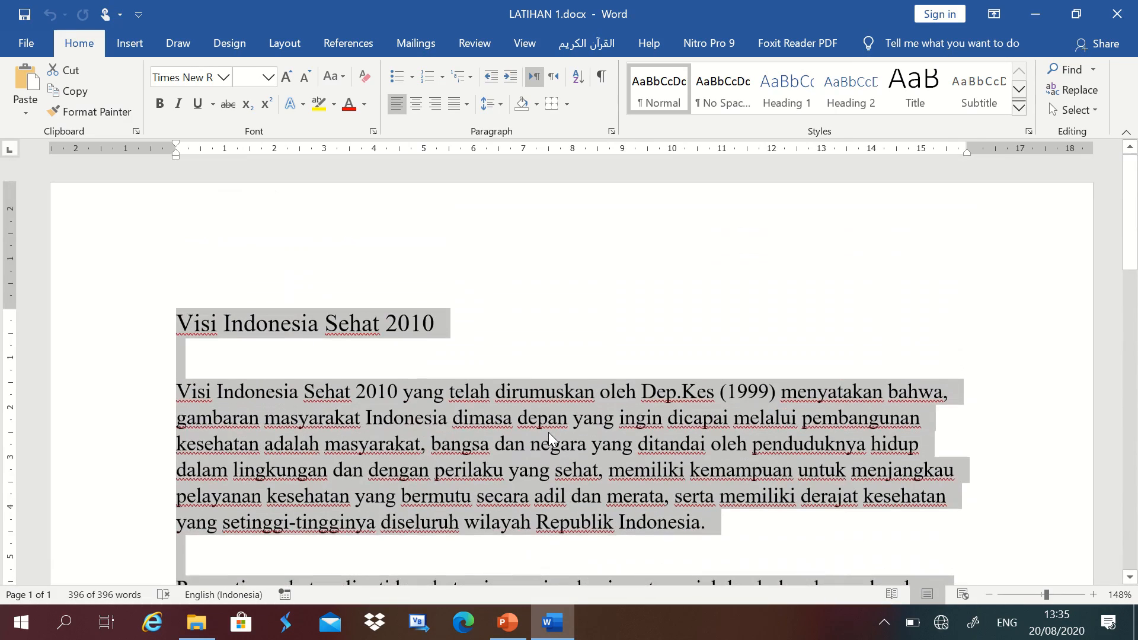
{"action": "left_click", "coordinate": [521, 325]}
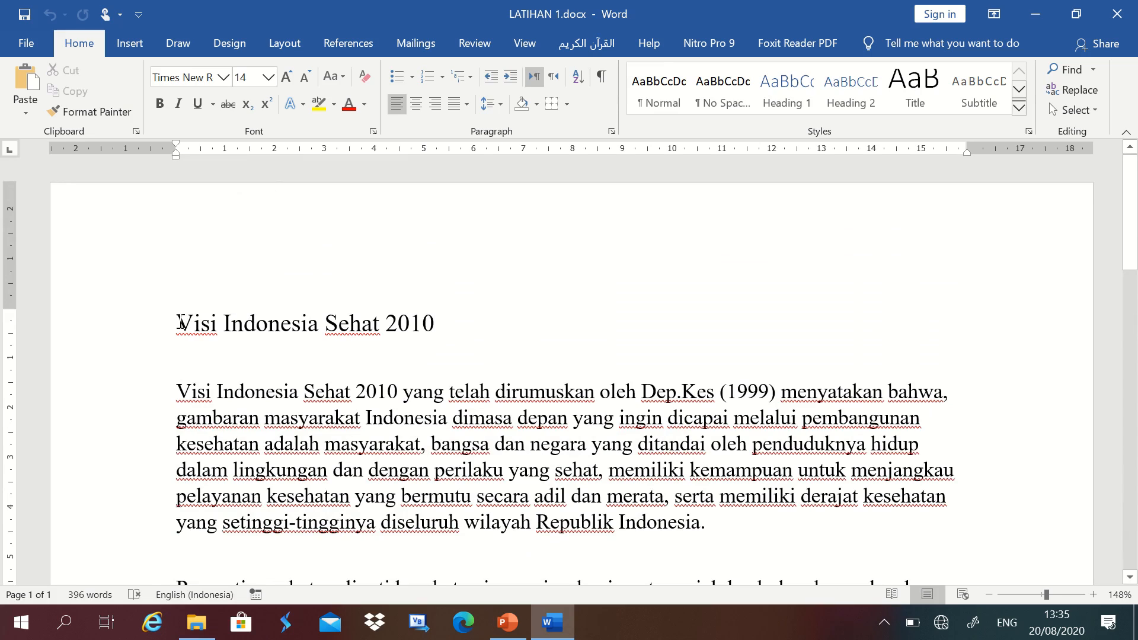
Select the whole title once more, select only its word "Visi", and deselect it
{"action": "left_click_drag", "start_coordinate": [178, 323], "coordinate": [423, 328]}
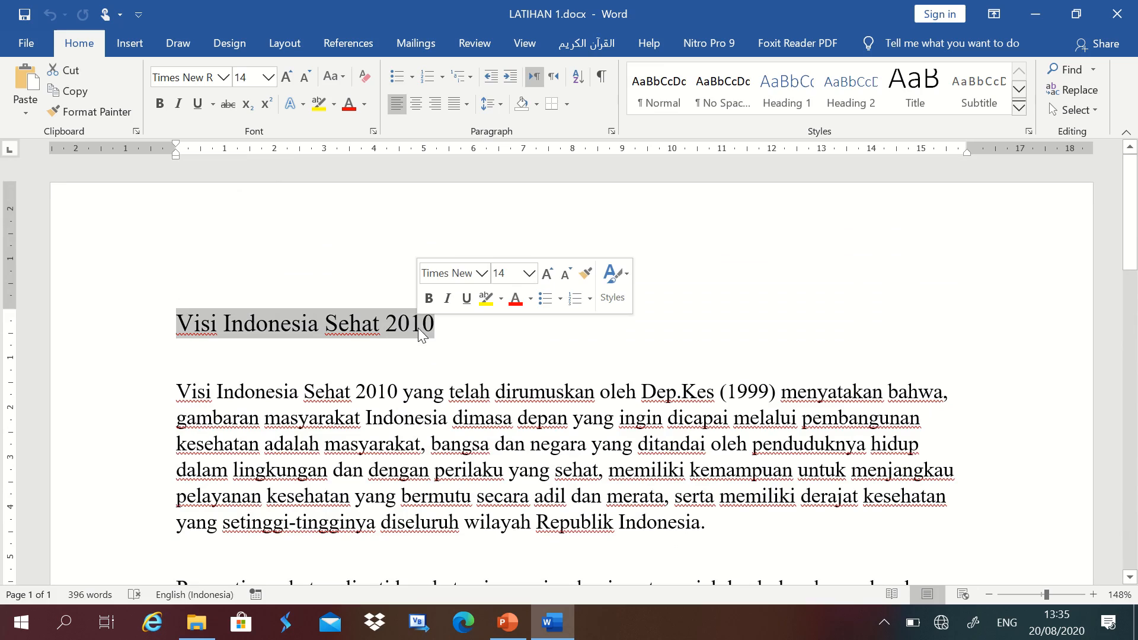
{"action": "left_click", "coordinate": [510, 331]}
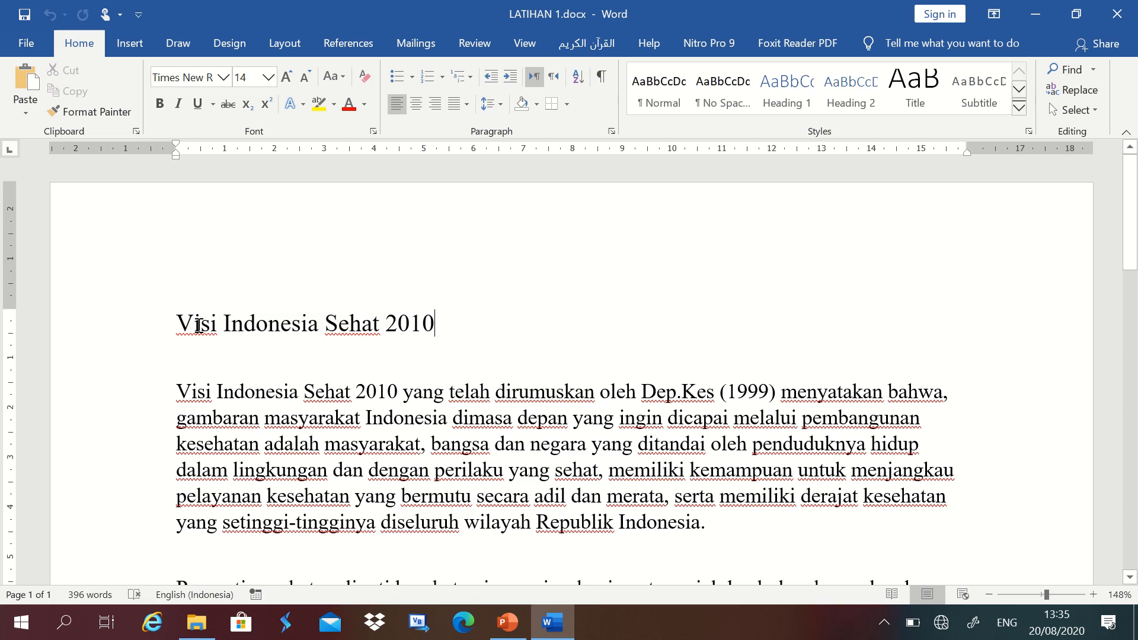
{"action": "double_click", "coordinate": [199, 325]}
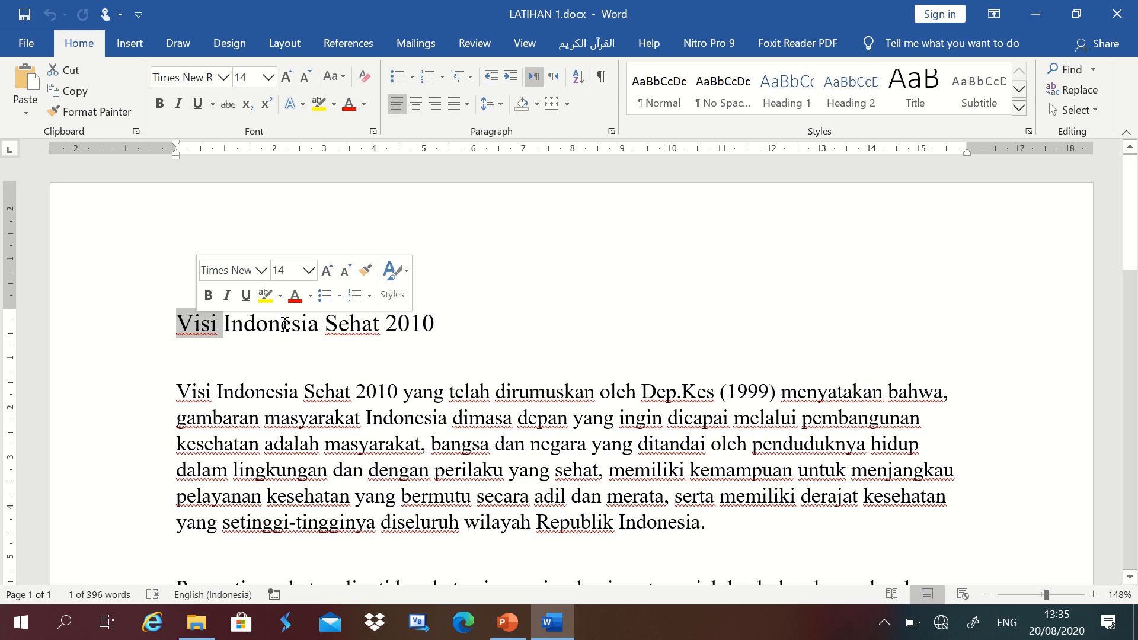
{"action": "left_click", "coordinate": [448, 327]}
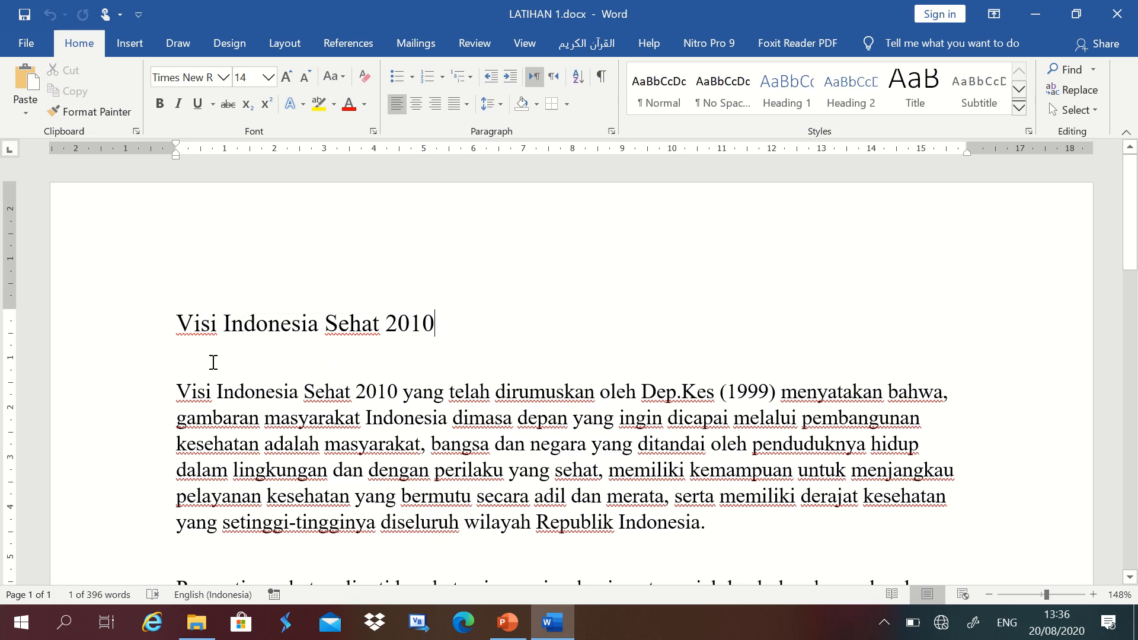
{"action": "scroll", "coordinate": [213, 363], "scroll_direction": "down", "scroll_amount": 1}
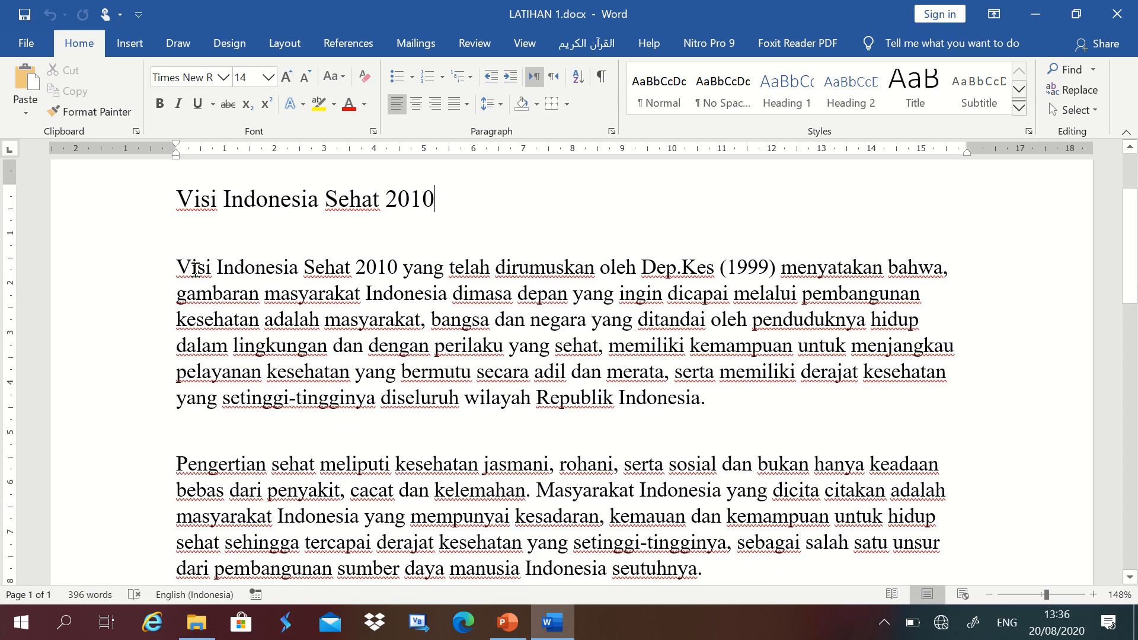
Select the whole first body paragraph, beginning "Visi Indonesia Sehat 2010 yang telah dirumuskan", and clear the selection
{"action": "triple_click", "coordinate": [194, 270]}
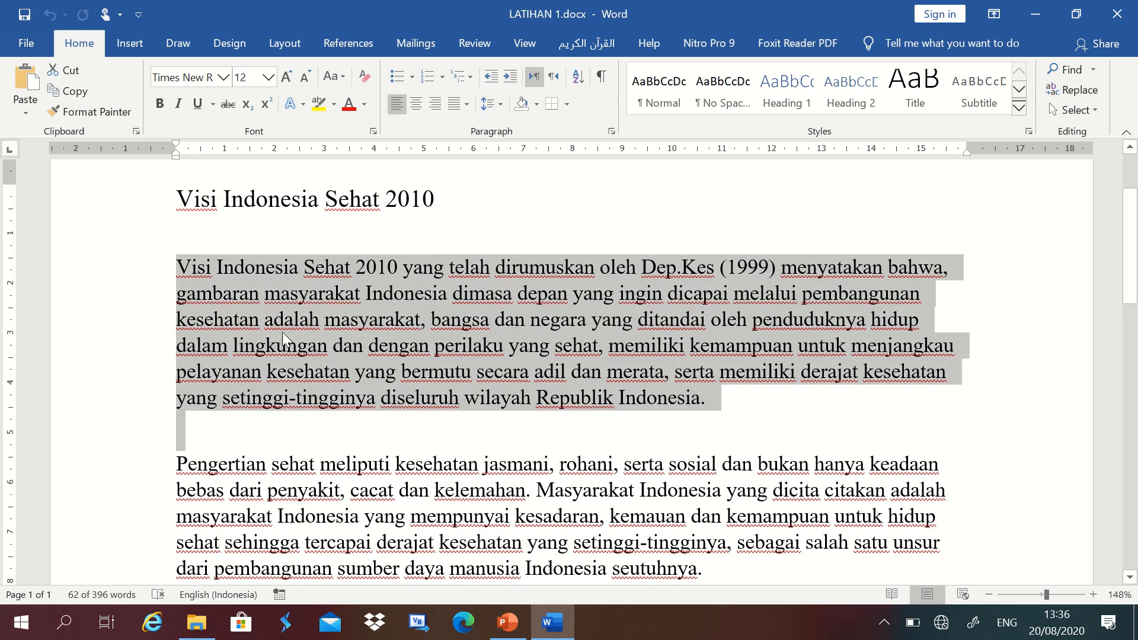
{"action": "scroll", "coordinate": [282, 330], "scroll_direction": "down", "scroll_amount": 1}
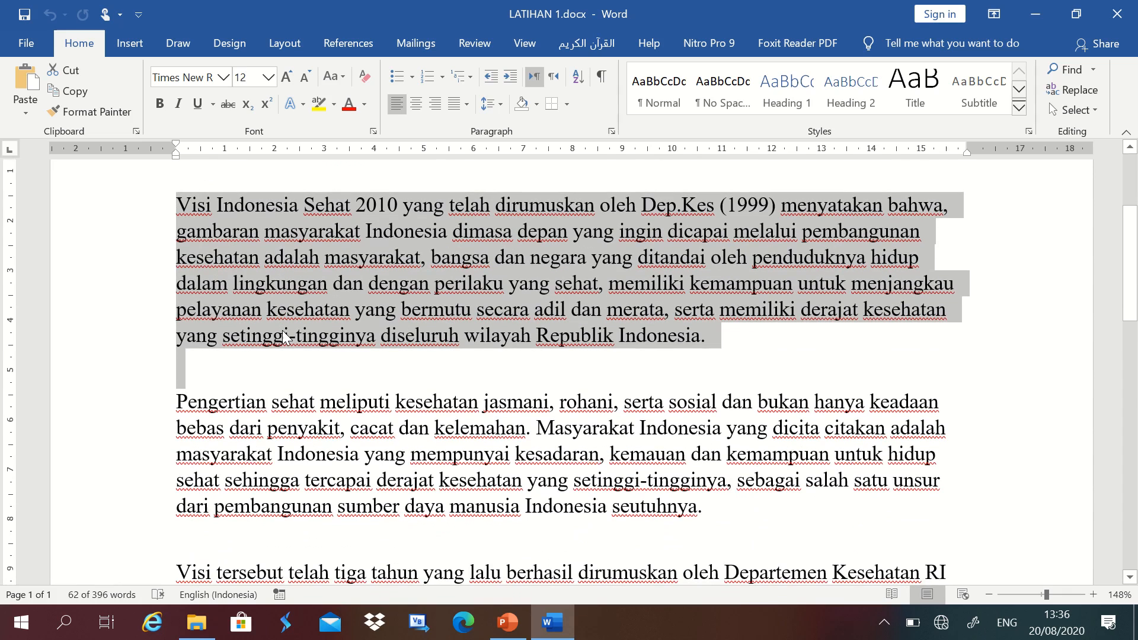
{"action": "left_click", "coordinate": [332, 372]}
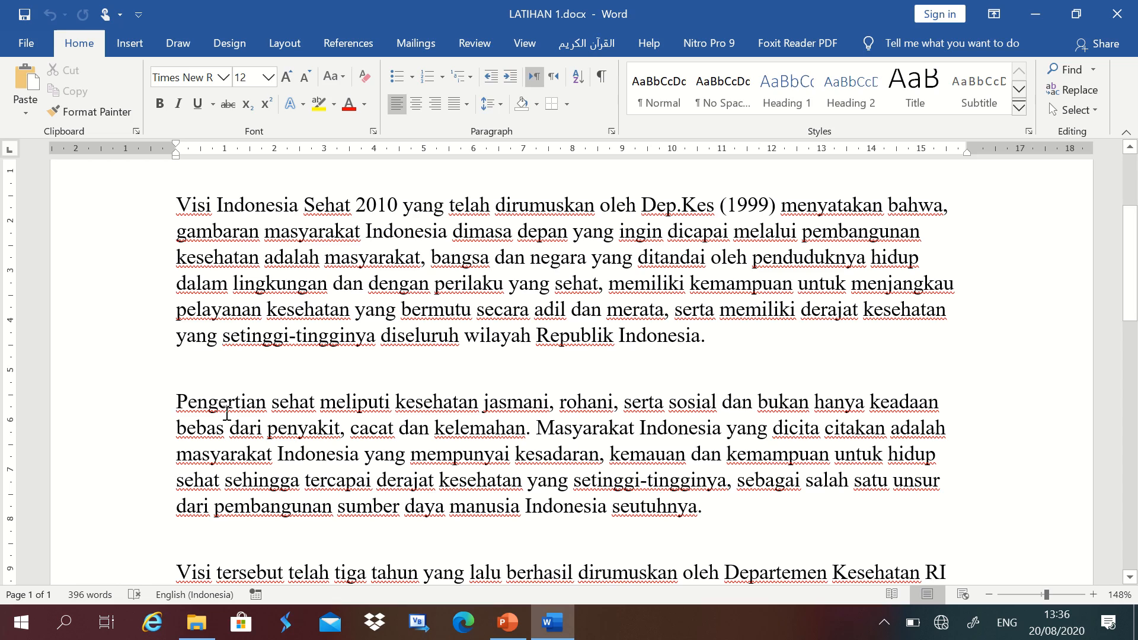
Select the sentence starting with "Pengertian sehat", deselect it, and select the following sentence starting with "Masyarakat Indonesia"
{"action": "left_click", "coordinate": [179, 402], "text": "ctrl"}
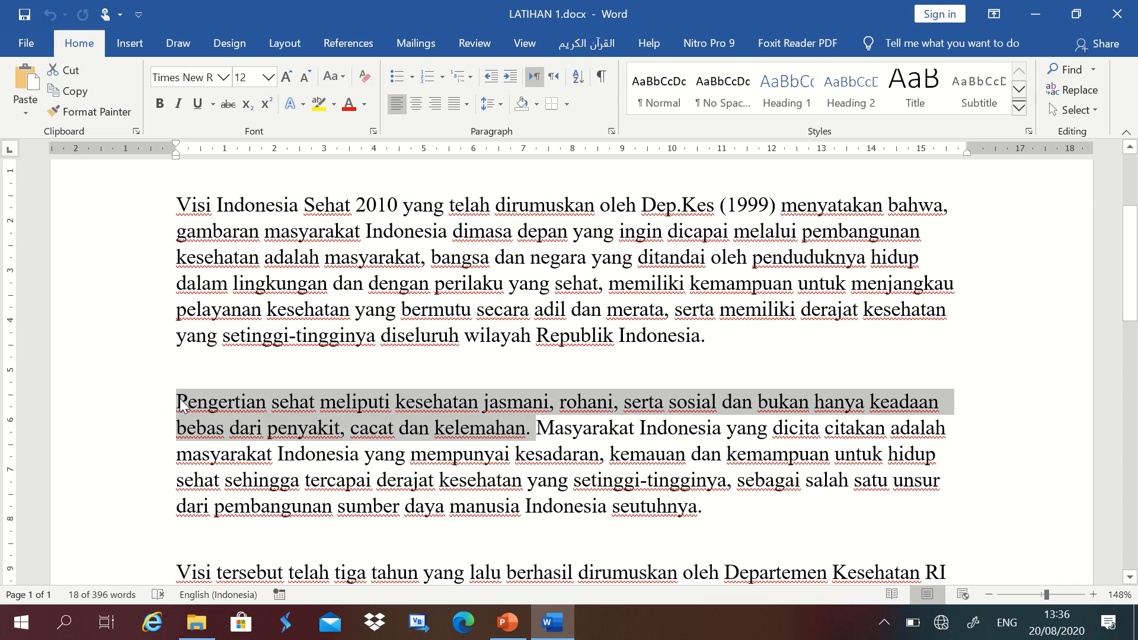
{"action": "left_click", "coordinate": [543, 430]}
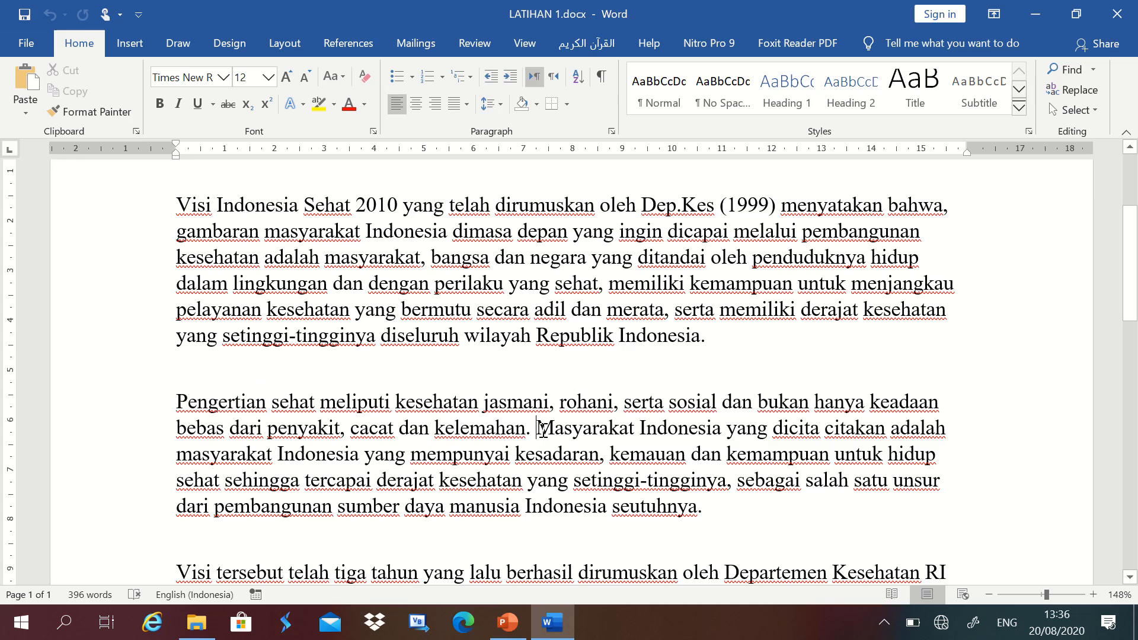
{"action": "left_click", "coordinate": [543, 429], "text": "ctrl"}
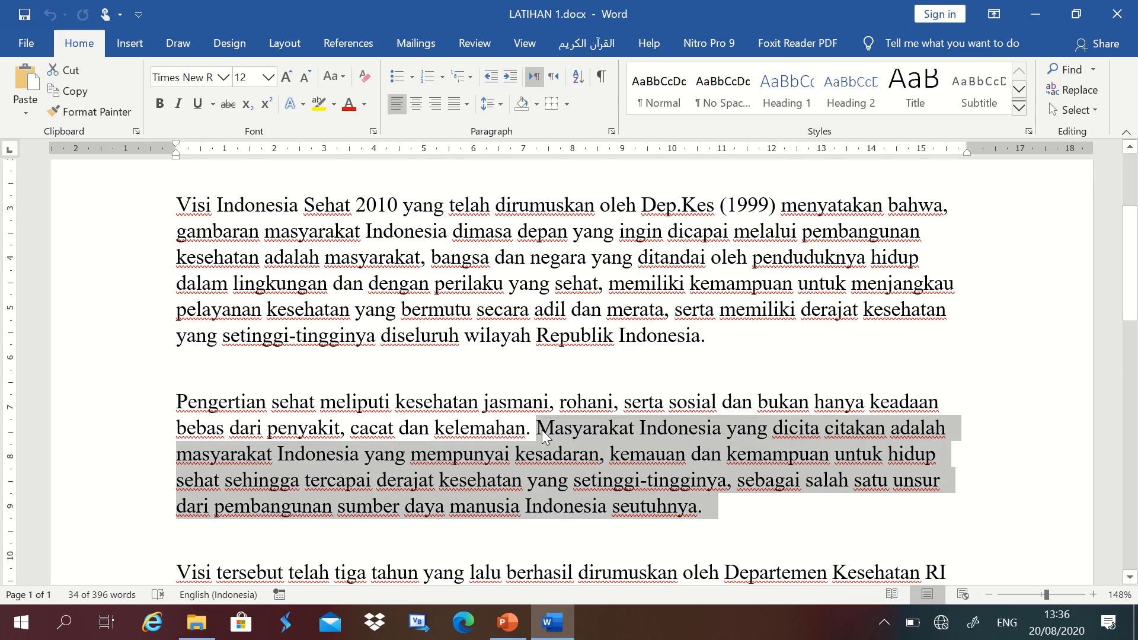
Place the cursor at the end of the title "Visi Indonesia Sehat 2010" and select the entire document
{"action": "scroll", "coordinate": [542, 429], "scroll_direction": "down", "scroll_amount": 3}
{"action": "scroll", "coordinate": [544, 430], "scroll_direction": "up", "scroll_amount": 5}
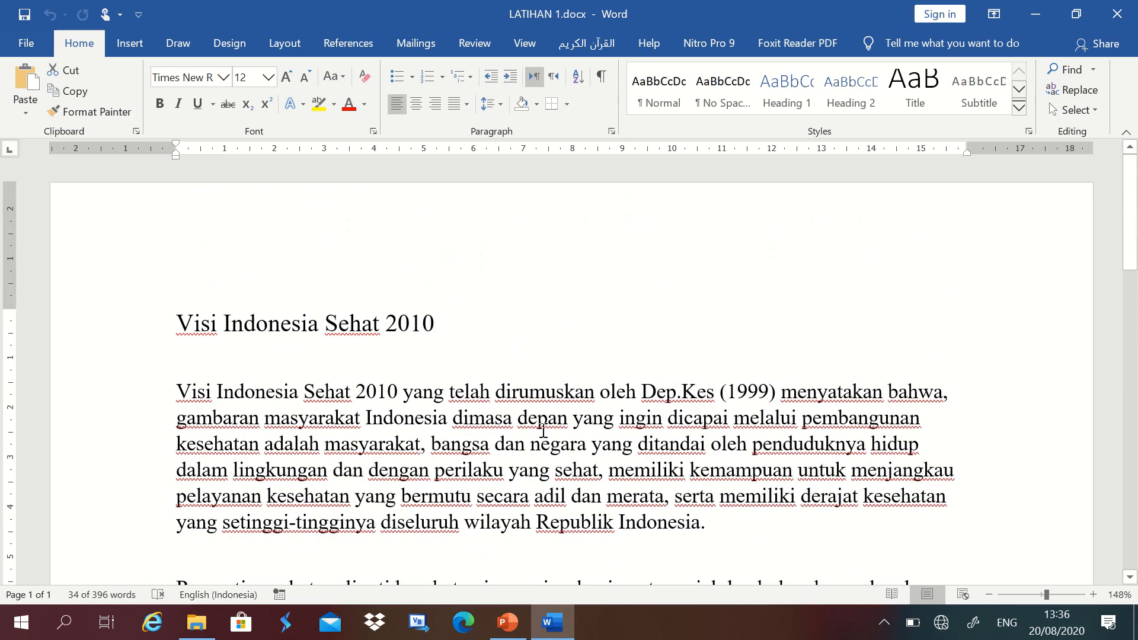
{"action": "left_click", "coordinate": [439, 323]}
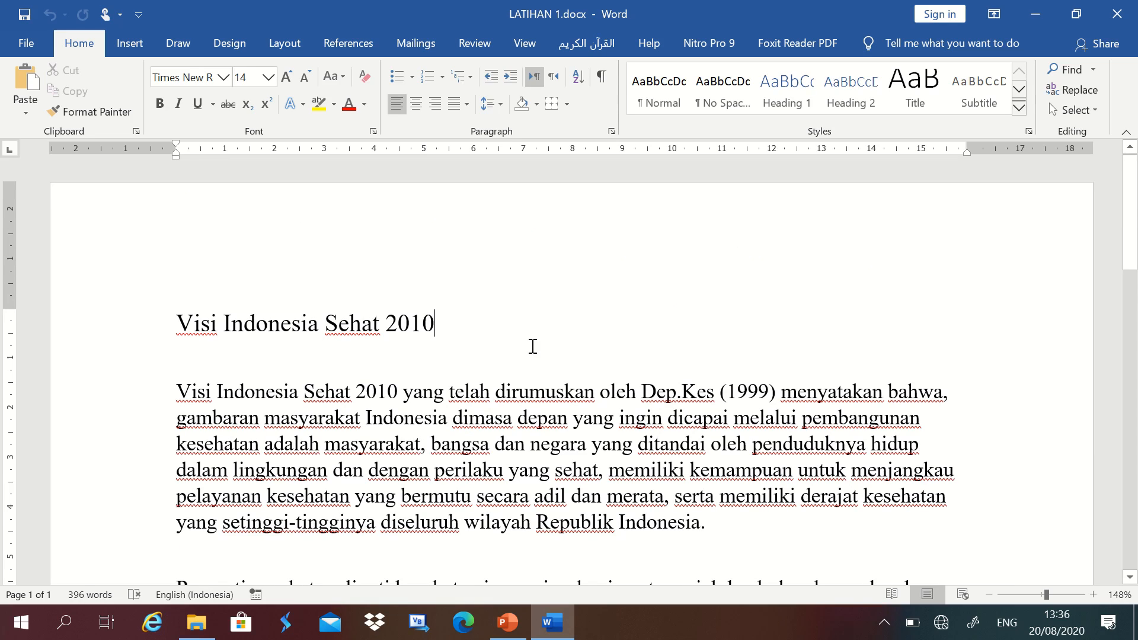
{"action": "key", "text": "ctrl+a"}
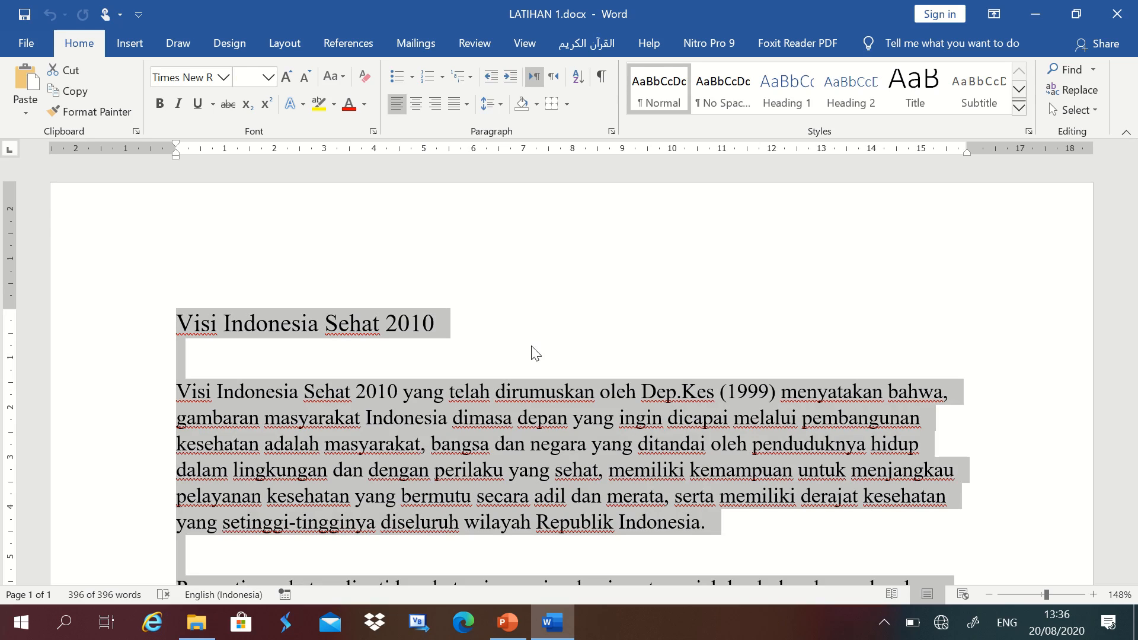